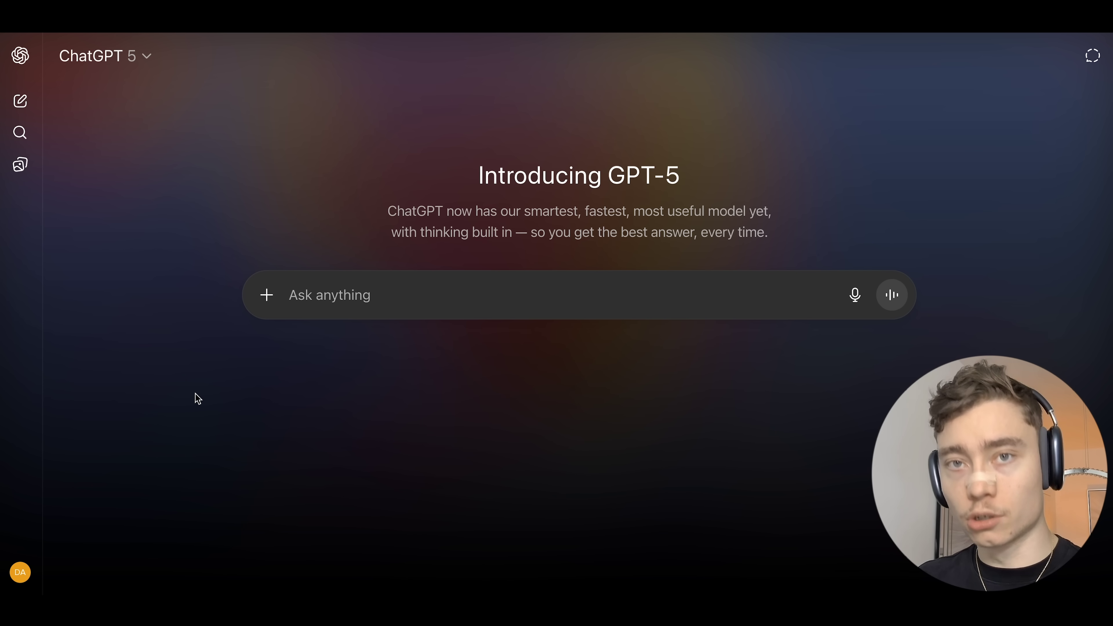
Switch the model to GPT-5 and paste in the 5–10 page AI and ML visual-book prompt.
click(123, 54)
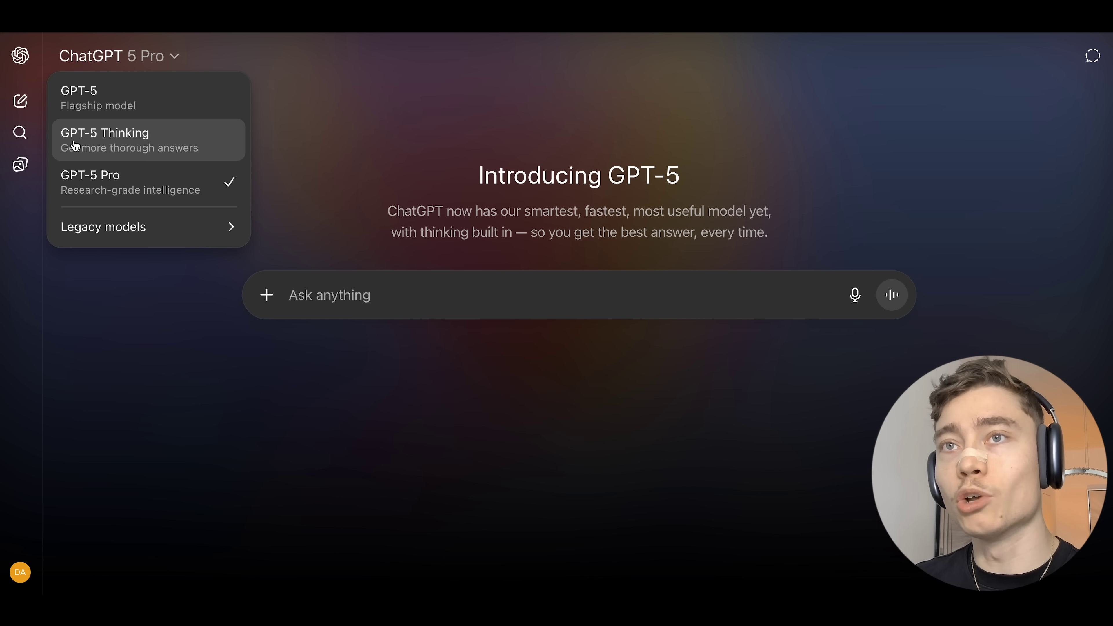
click(149, 56)
click(149, 55)
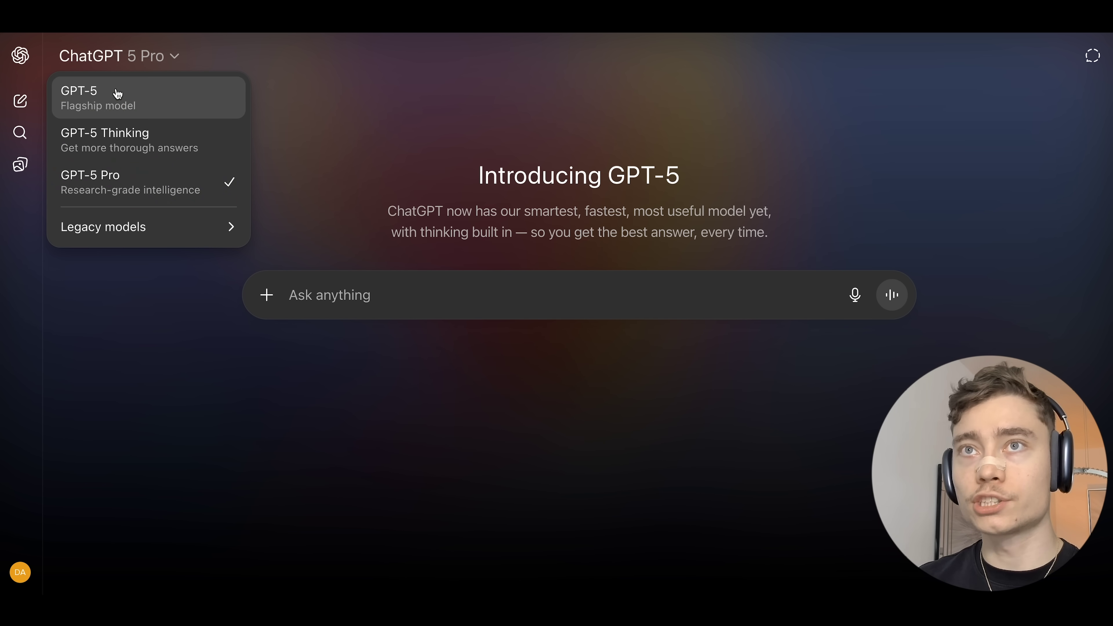
click(117, 93)
click(332, 294)
text(Generate a 5-10 page visual book that will showcase the fundamental concepts needed to understand about AI and ML. I want a new image for each page, for example "Neural Networks". Think hard, use Canvas.)
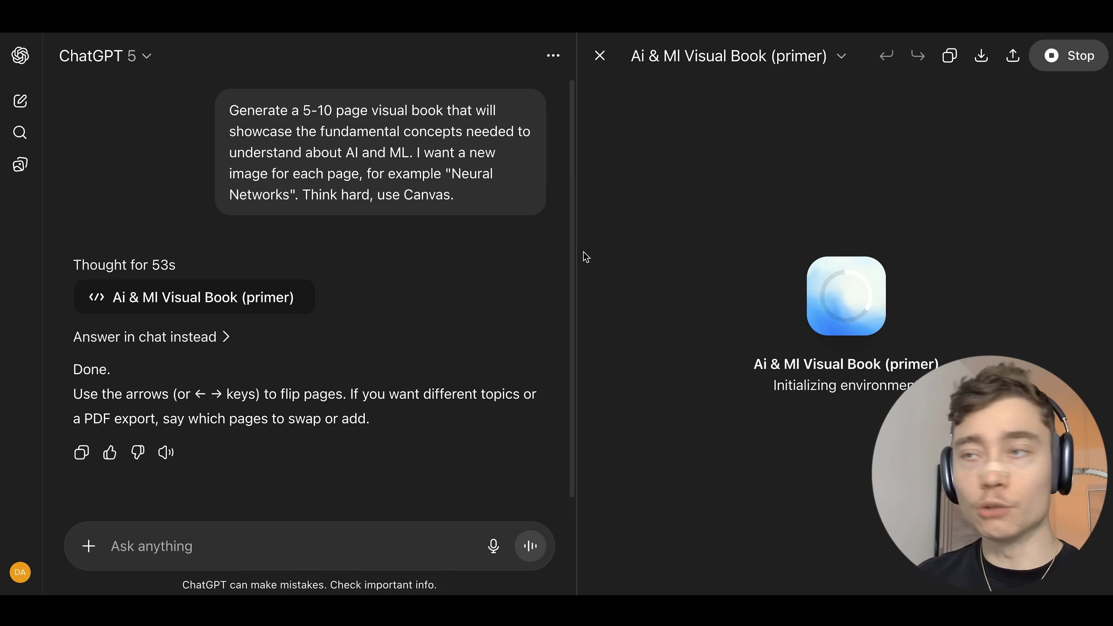
Widen the canvas panel so the visual book preview has more room.
drag(577, 250, 493, 252)
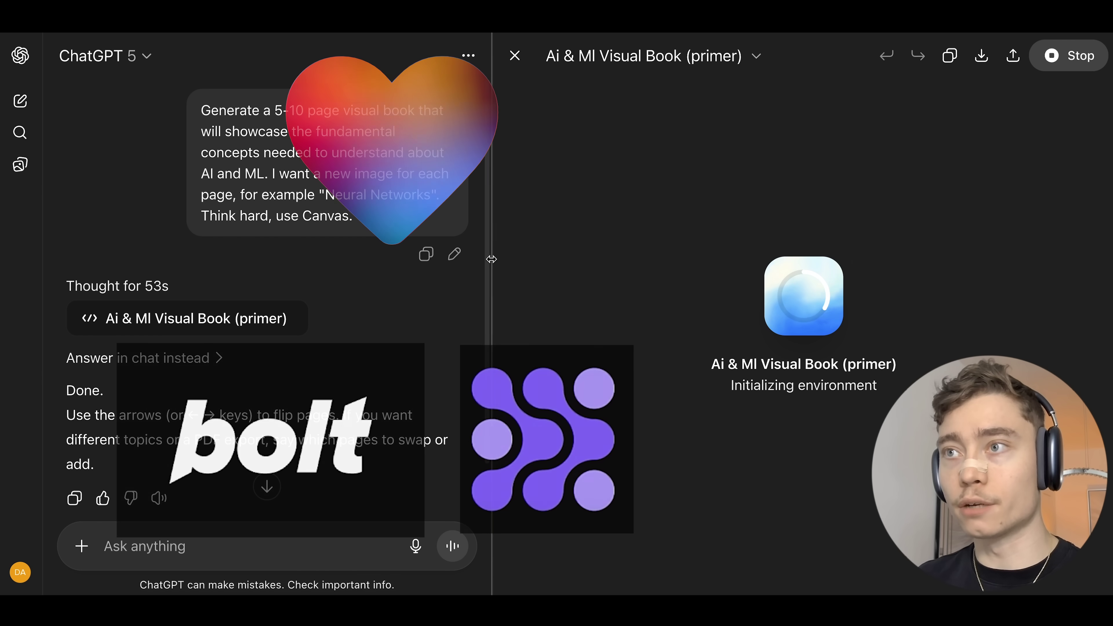
drag(493, 262, 468, 264)
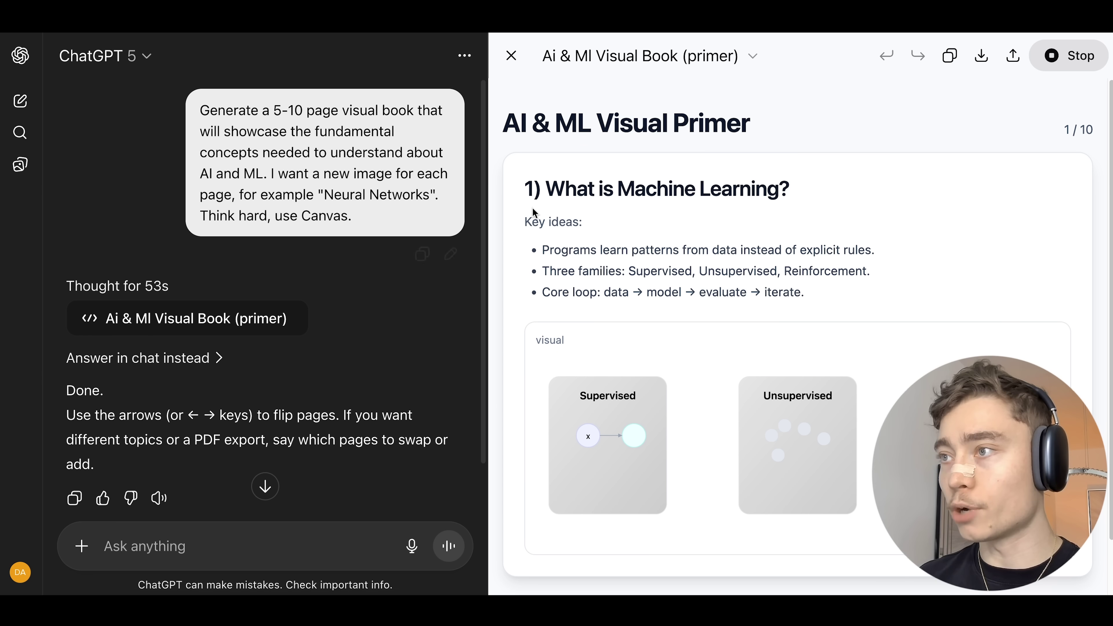
drag(488, 229, 397, 220)
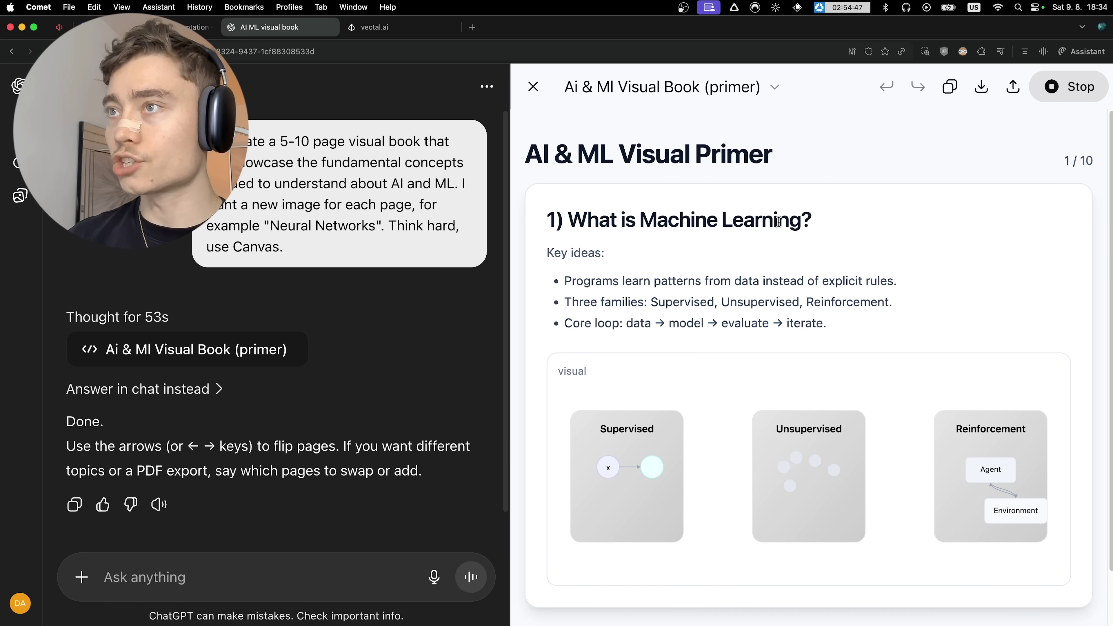
Page through the book from Metrics that Matter to the final Responsible AI page.
key(Right)
key(Left)
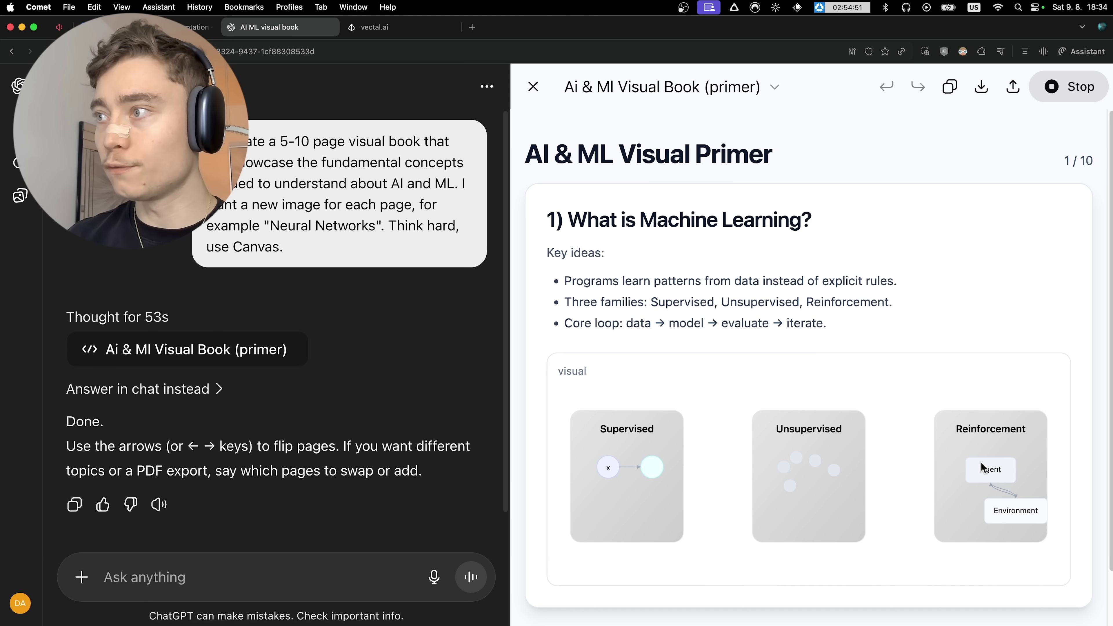
key(Right)
key(Right)
key(Right)
key(Right)
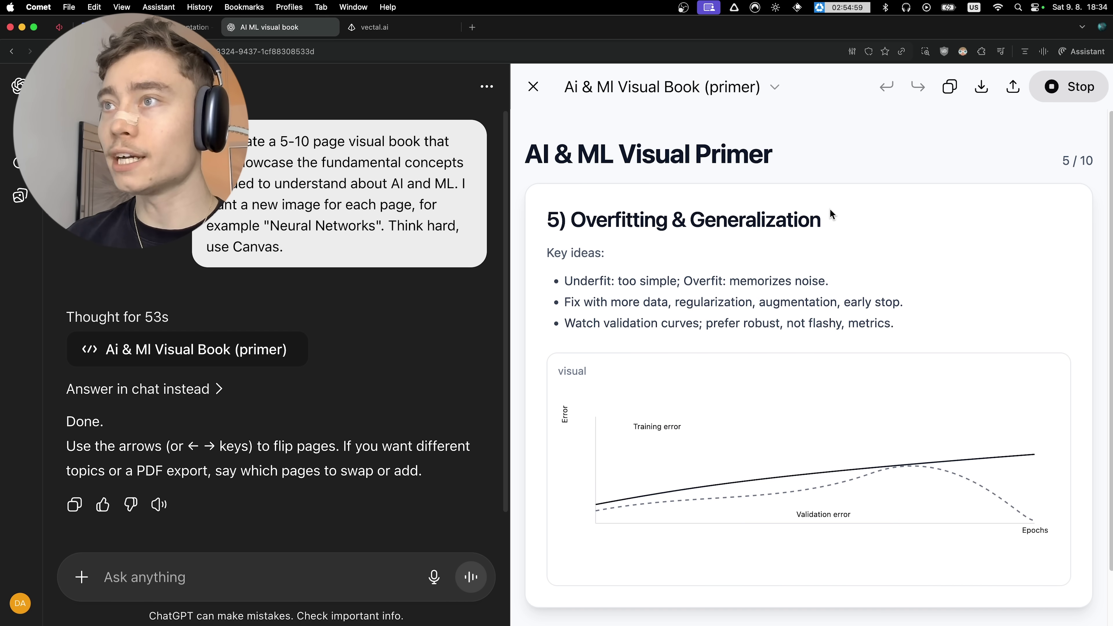
key(Right)
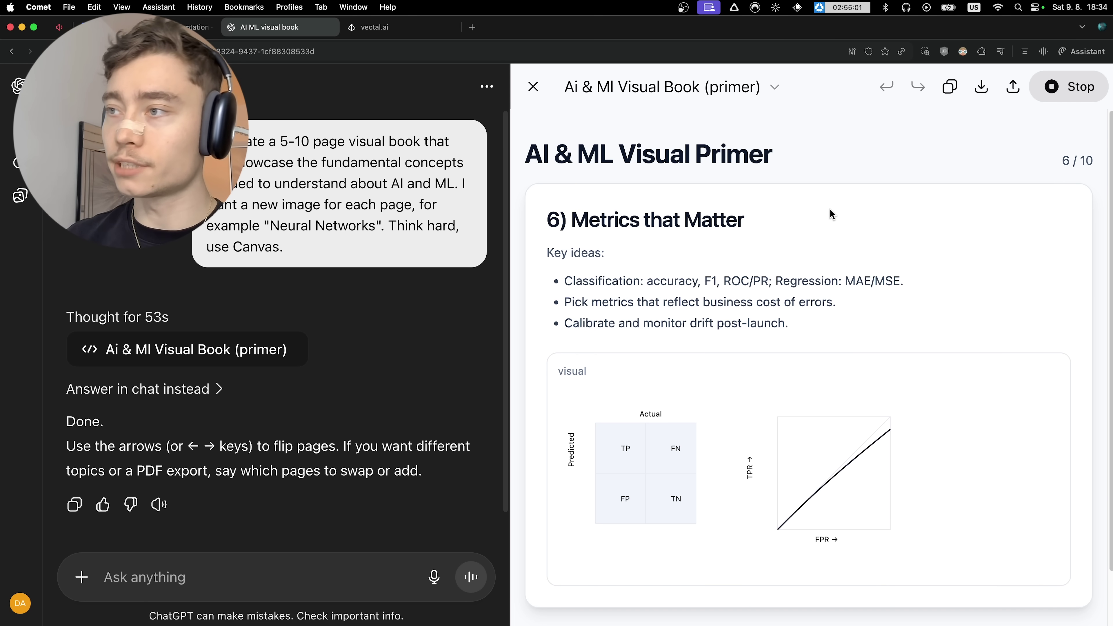
key(Right)
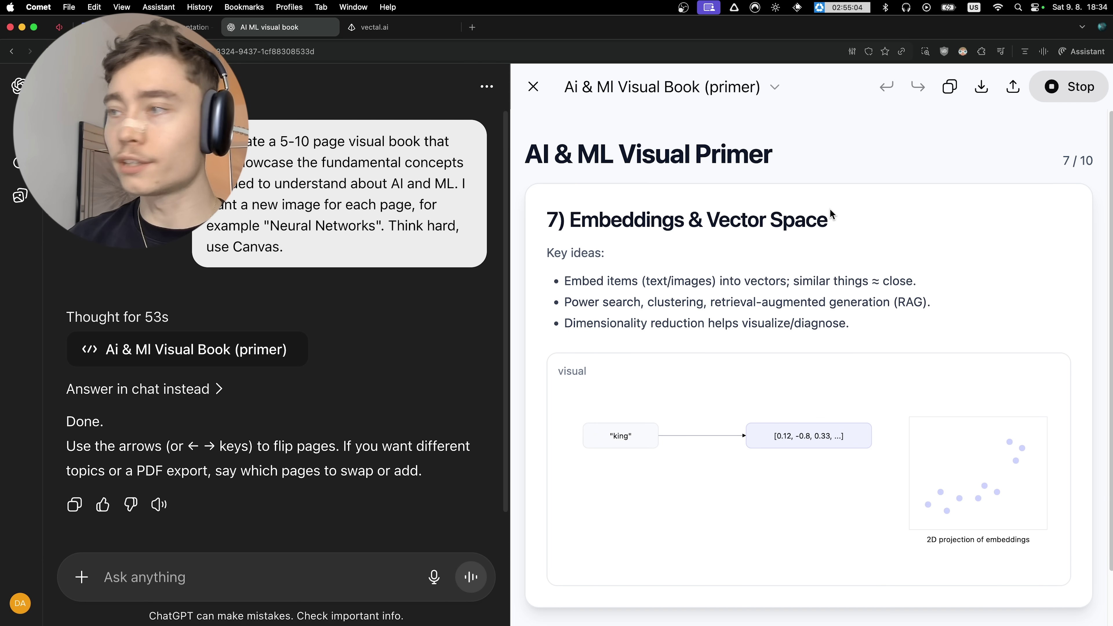
key(Right)
key(Right)
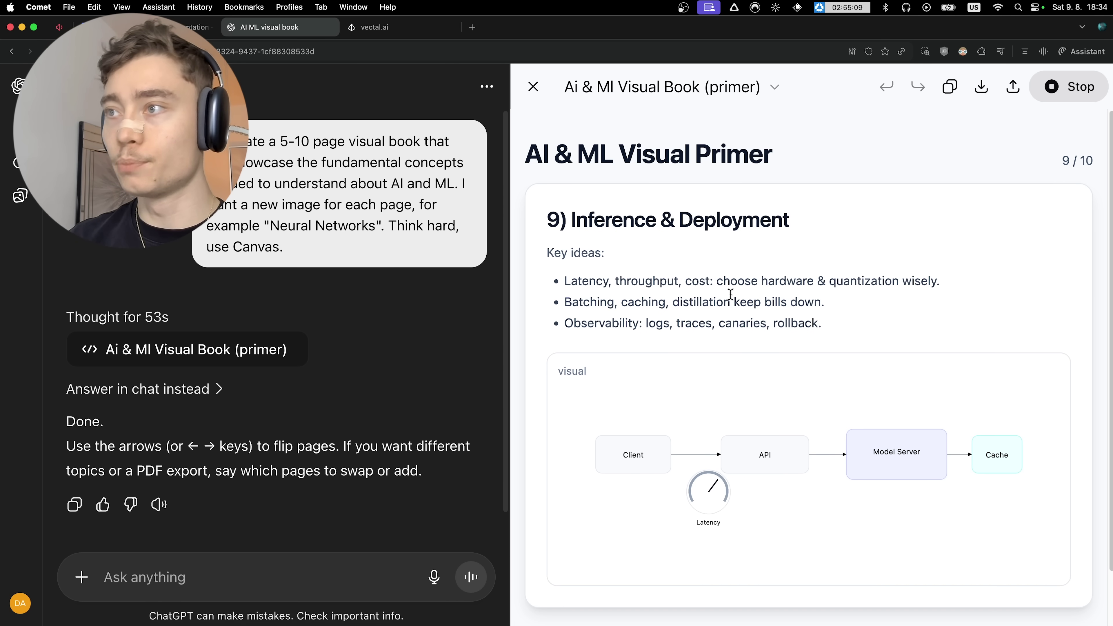
key(Right)
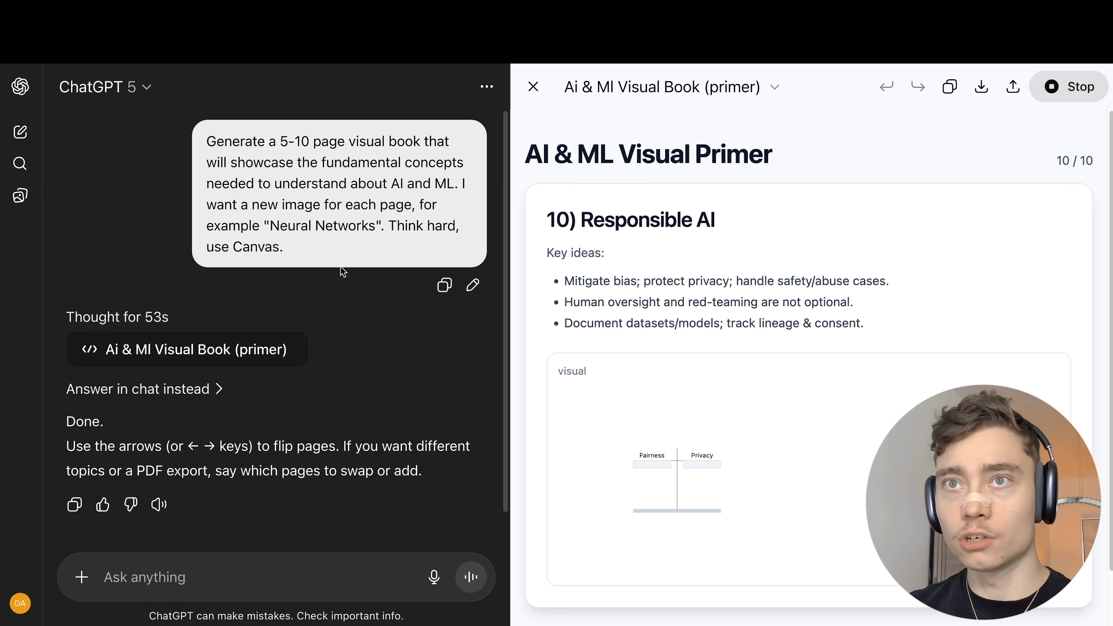
Start a new GPT-5 Pro chat and send the 3D objects web app prompt with quantity and scale sliders.
click(20, 132)
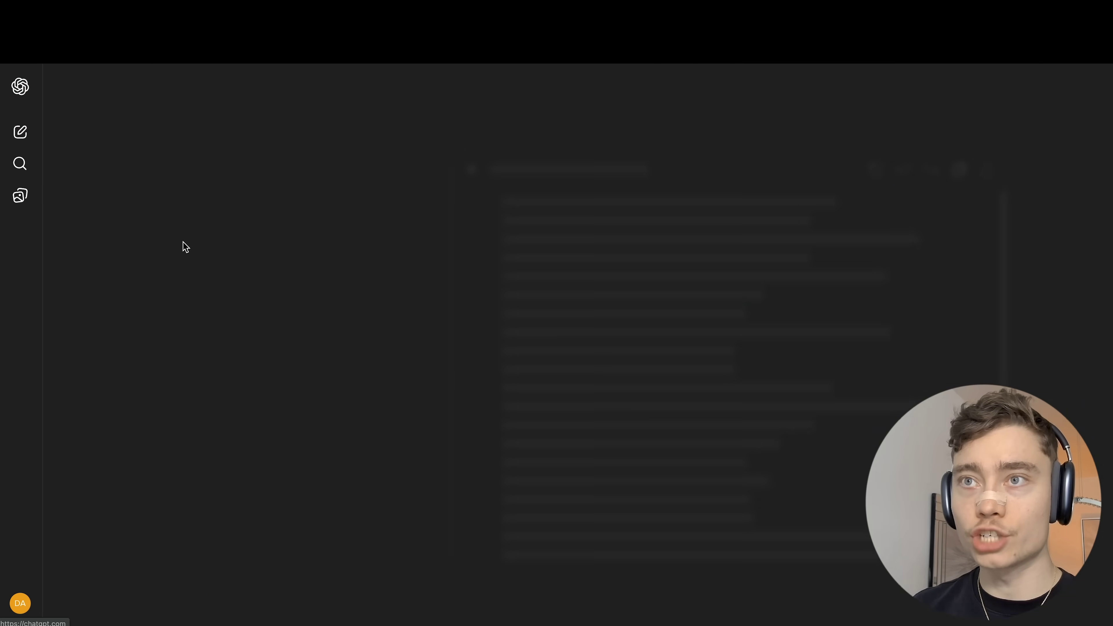
click(130, 90)
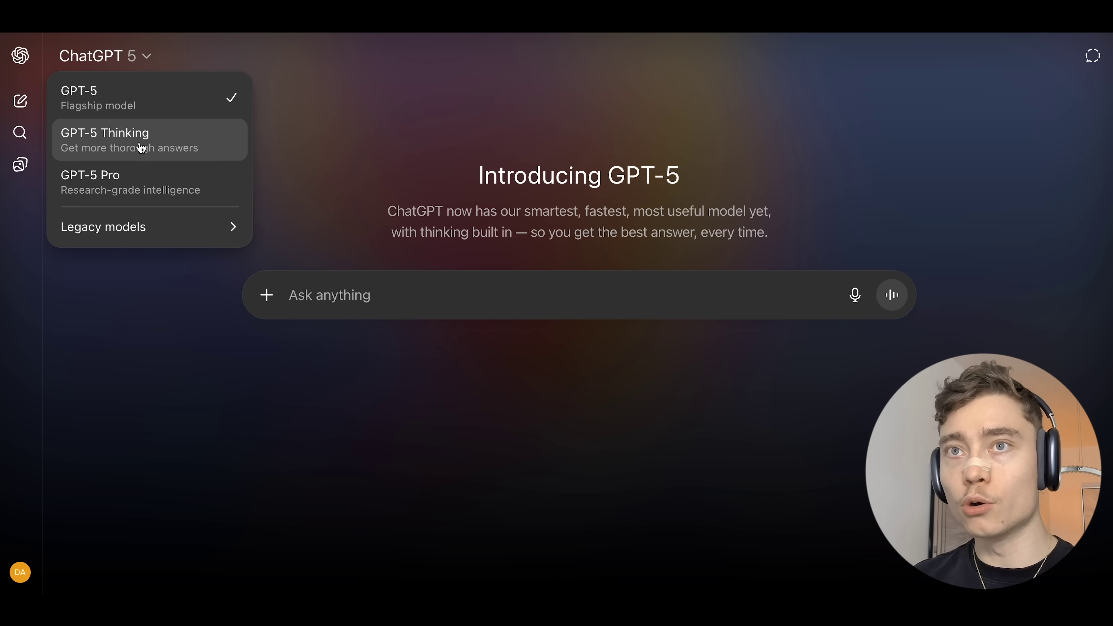
click(139, 186)
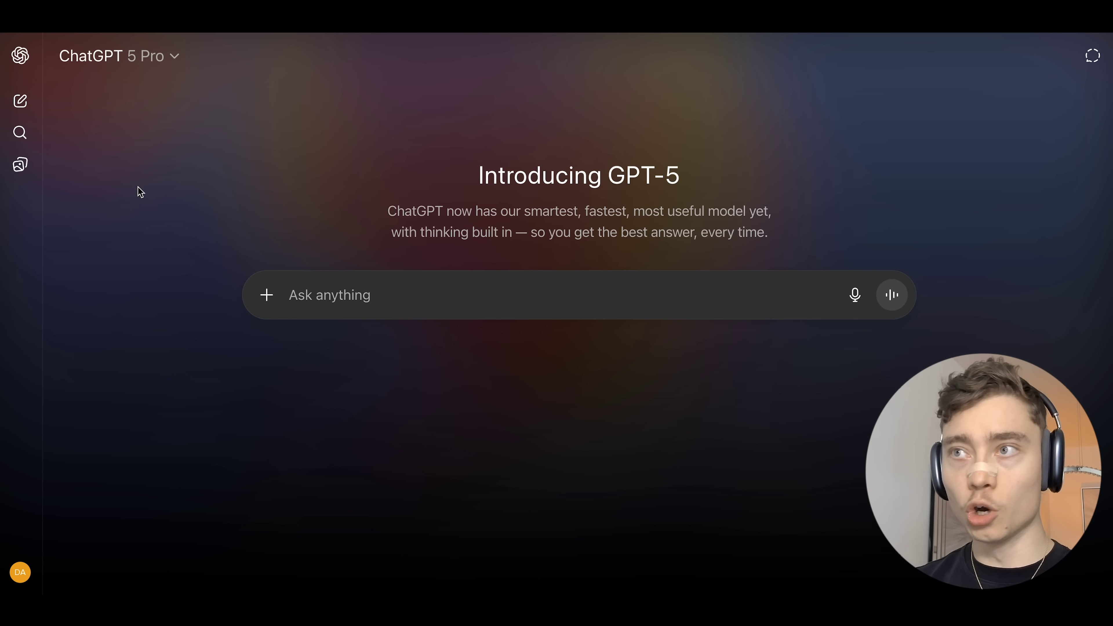
text(Build a full-stack web app in canvas that shows multiple 3D geometric objects, with several sliders allowing you to change the quantity & scale of those objects.)
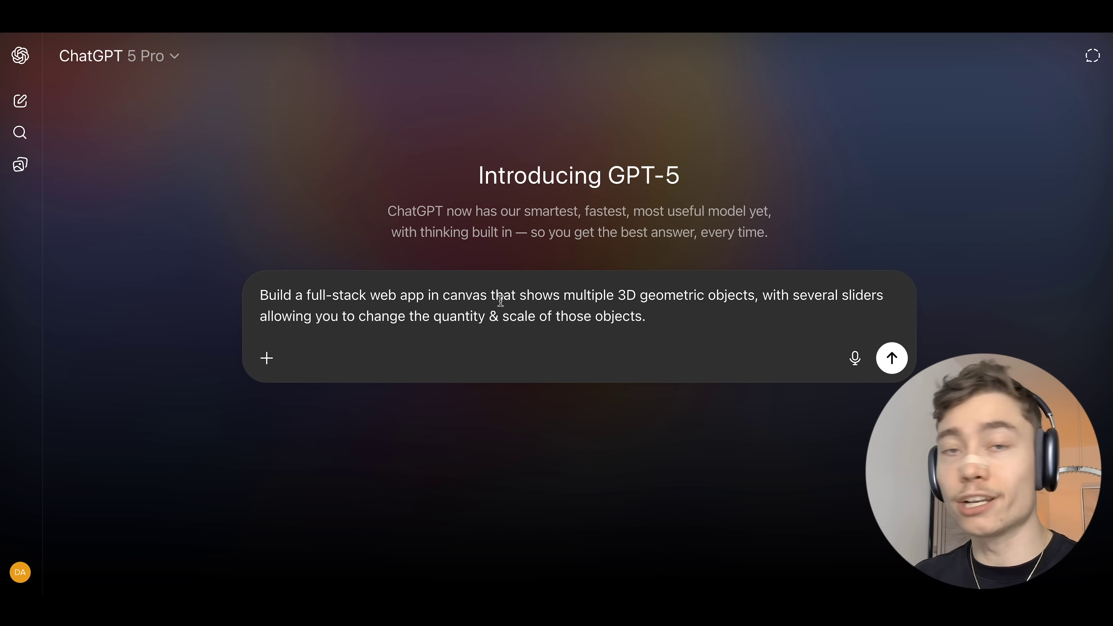
click(892, 357)
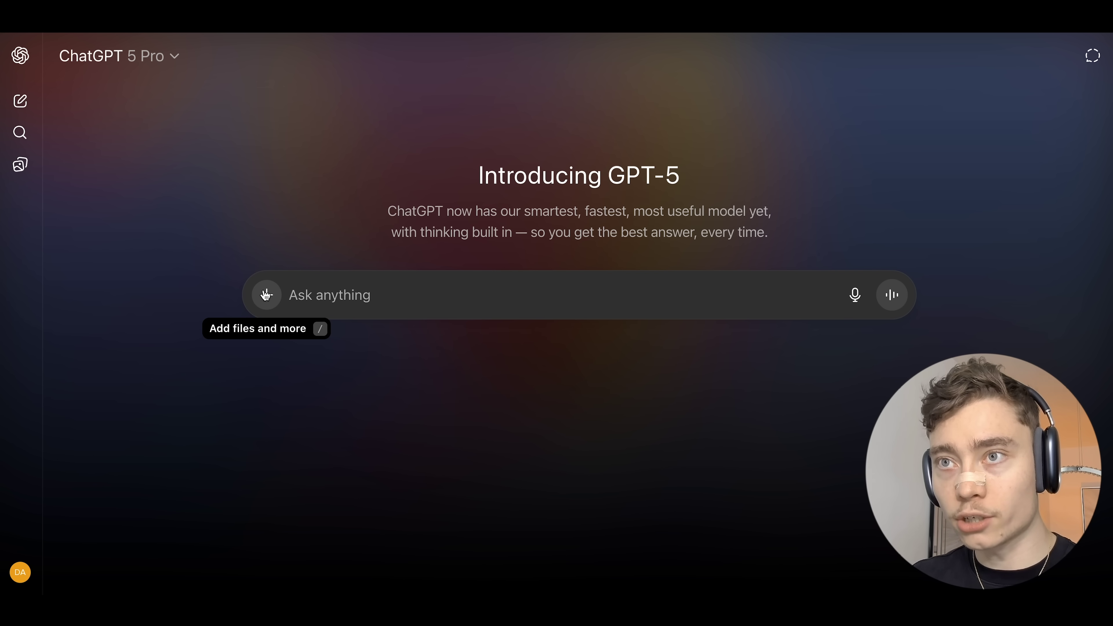
Turn on Study and learn mode, then bring up the extra tools list again to switch to Web search.
click(267, 297)
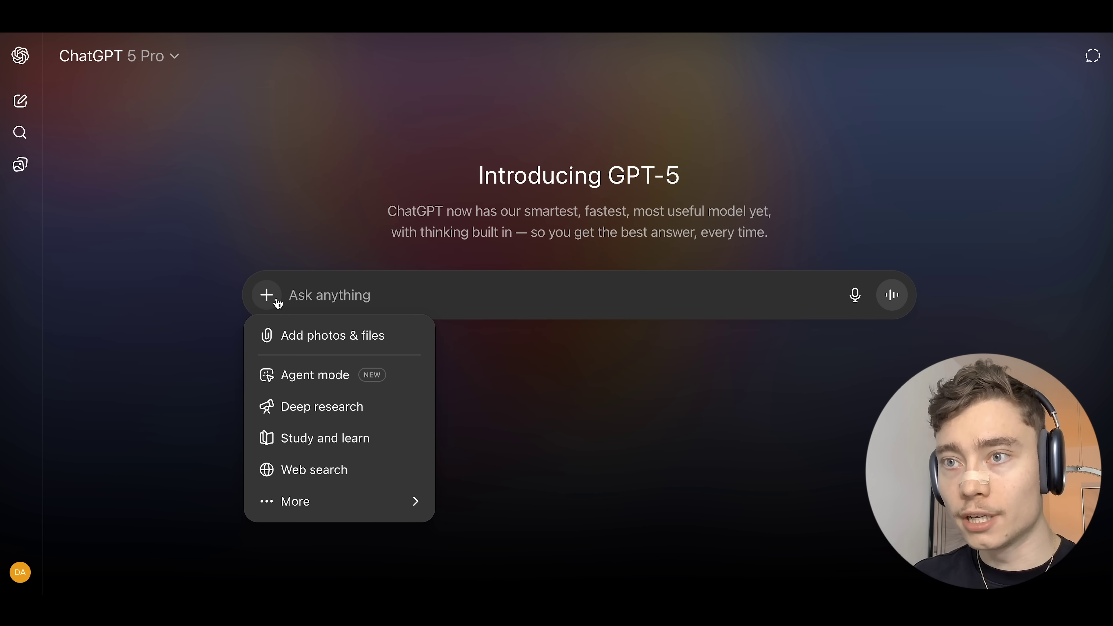
click(340, 438)
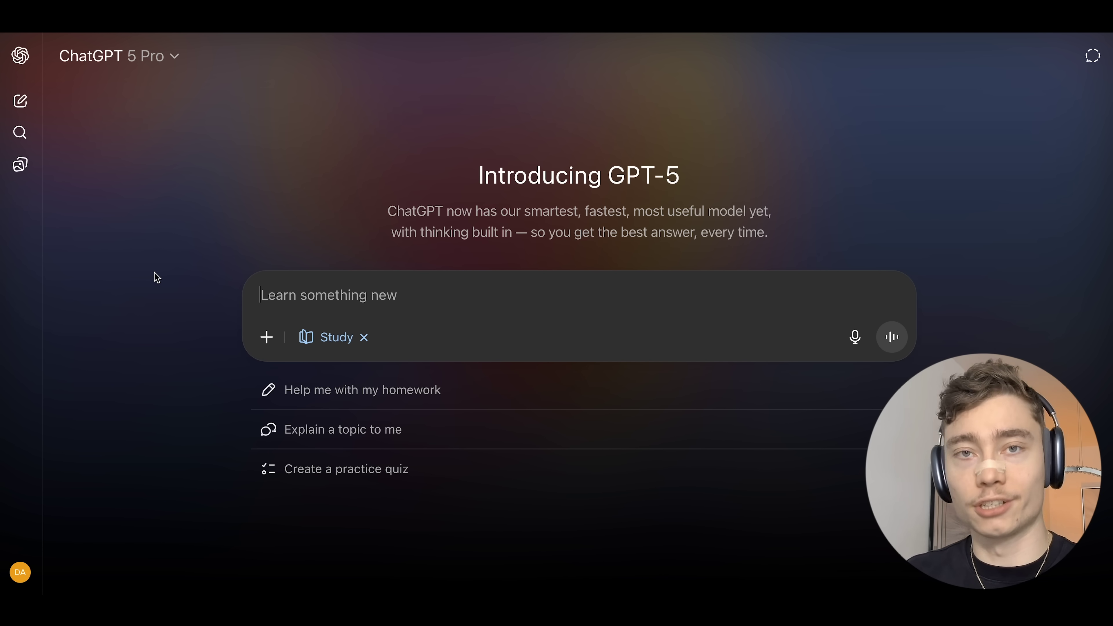
click(266, 337)
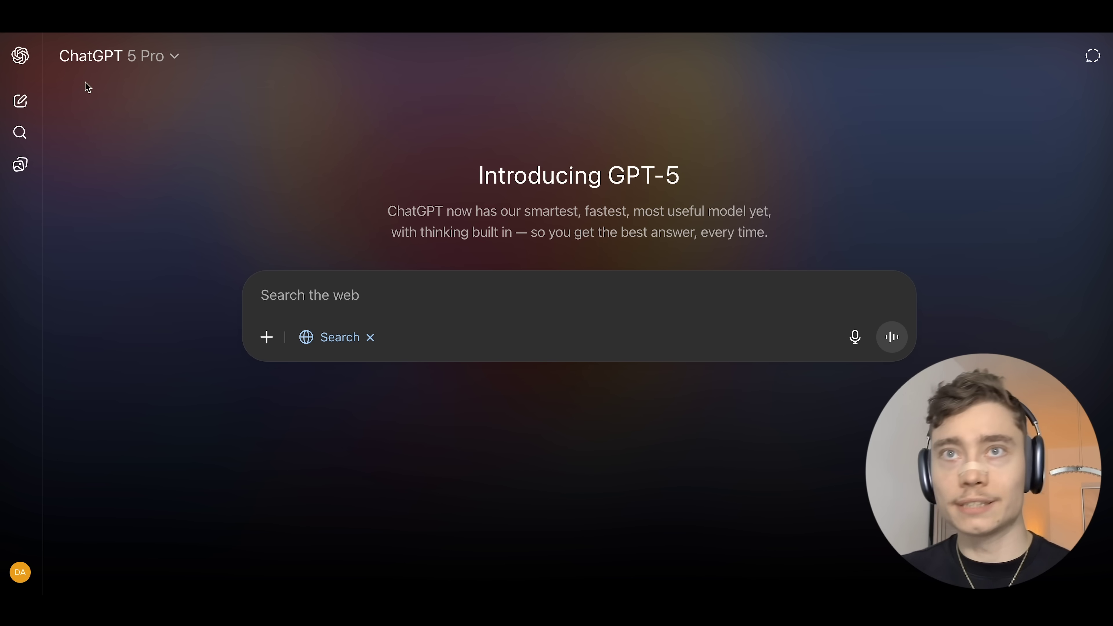
Browse the chats and projects sidebar, starting a new project and then cancelling it.
click(21, 55)
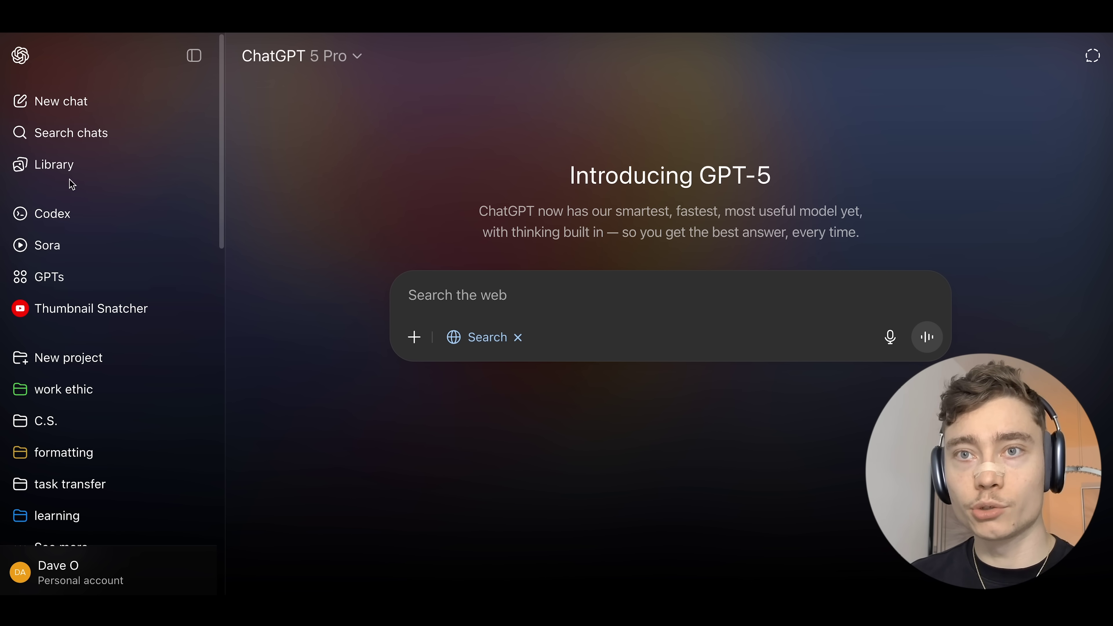
scroll(66, 198, down, 2)
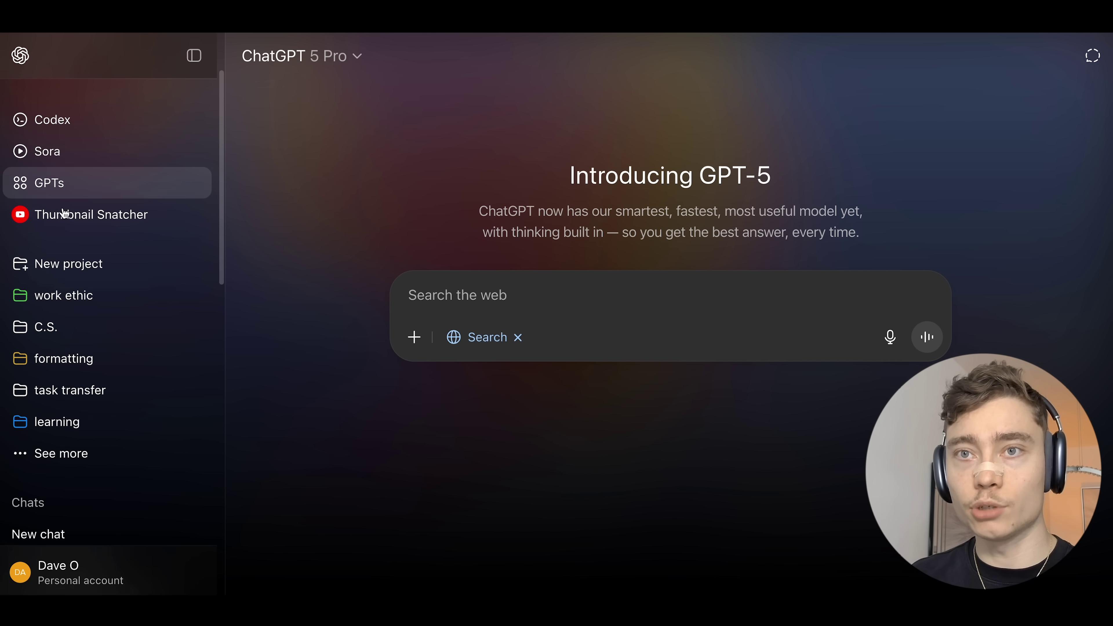
click(101, 263)
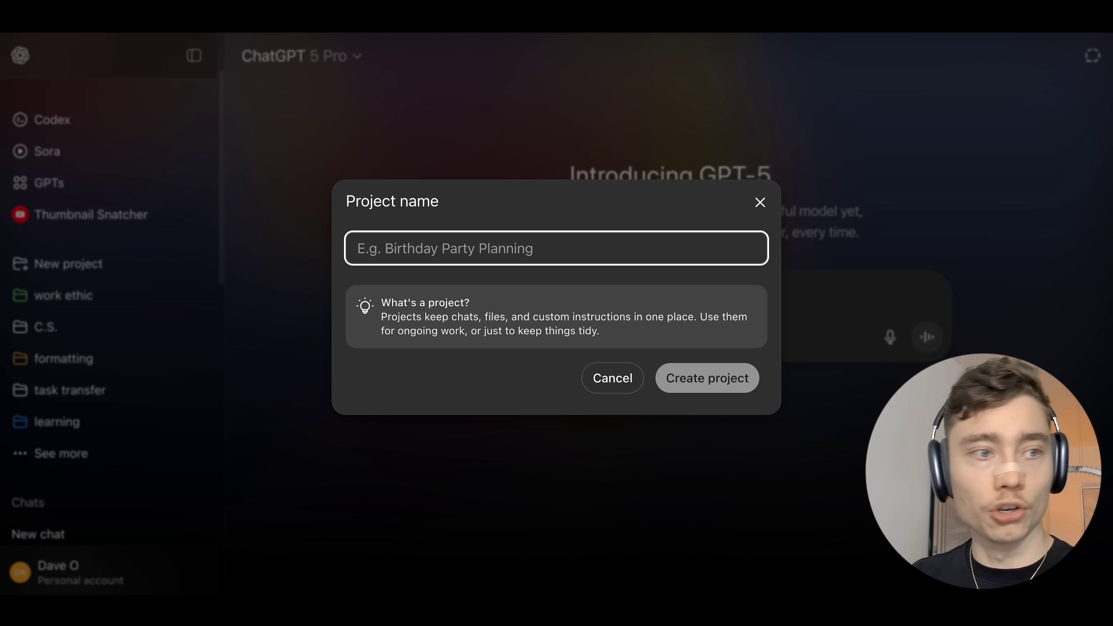
key(Escape)
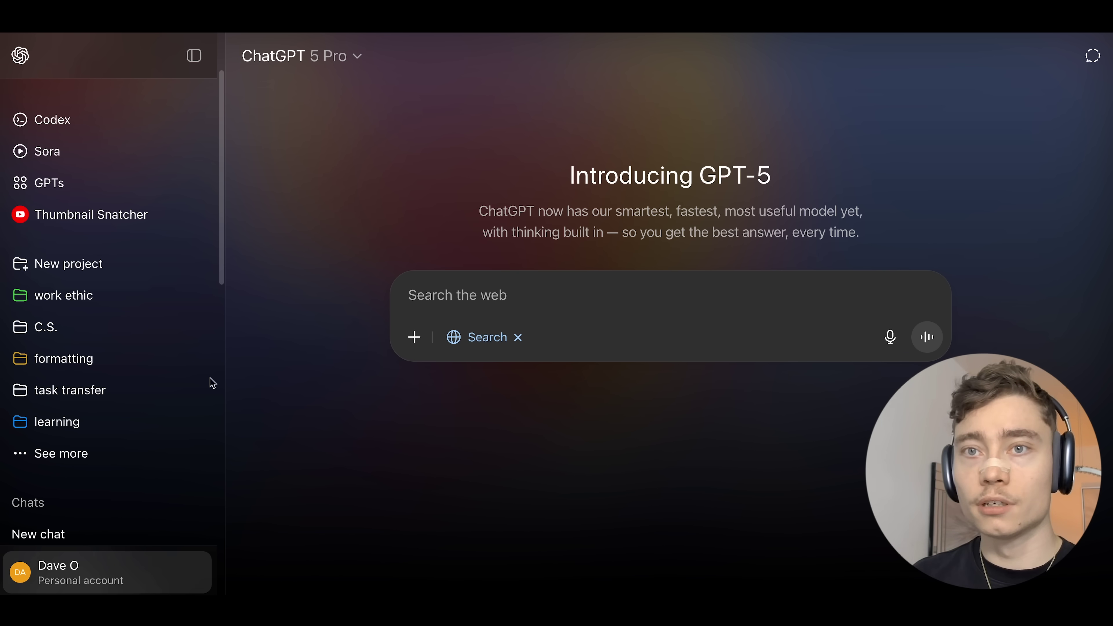
Check in Settings that Show legacy models is turned on.
click(75, 575)
click(87, 467)
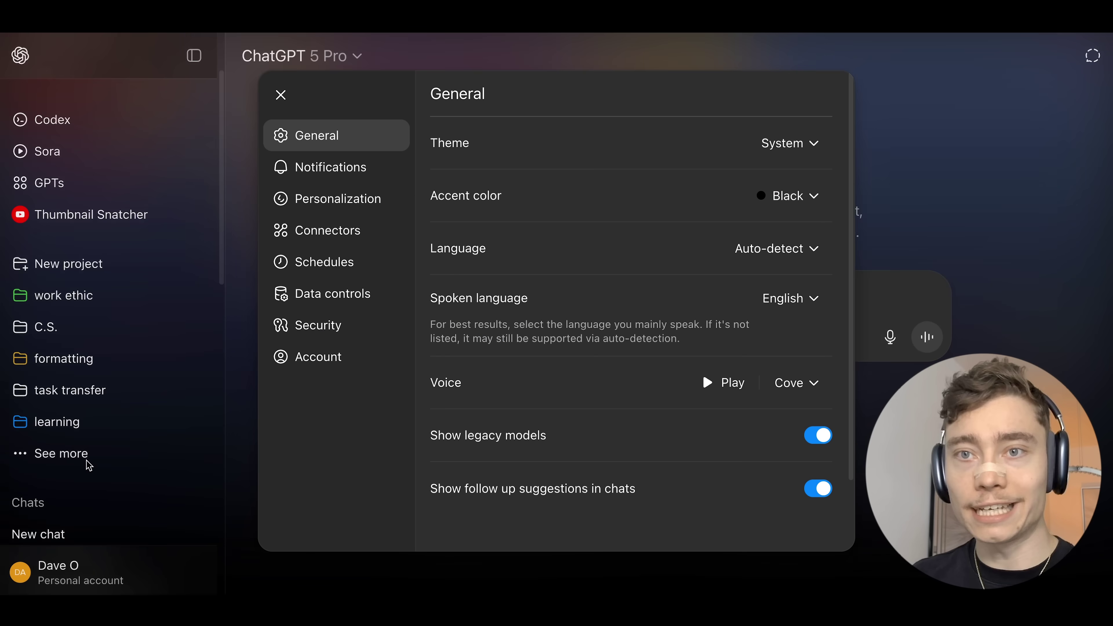
triple_click(446, 432)
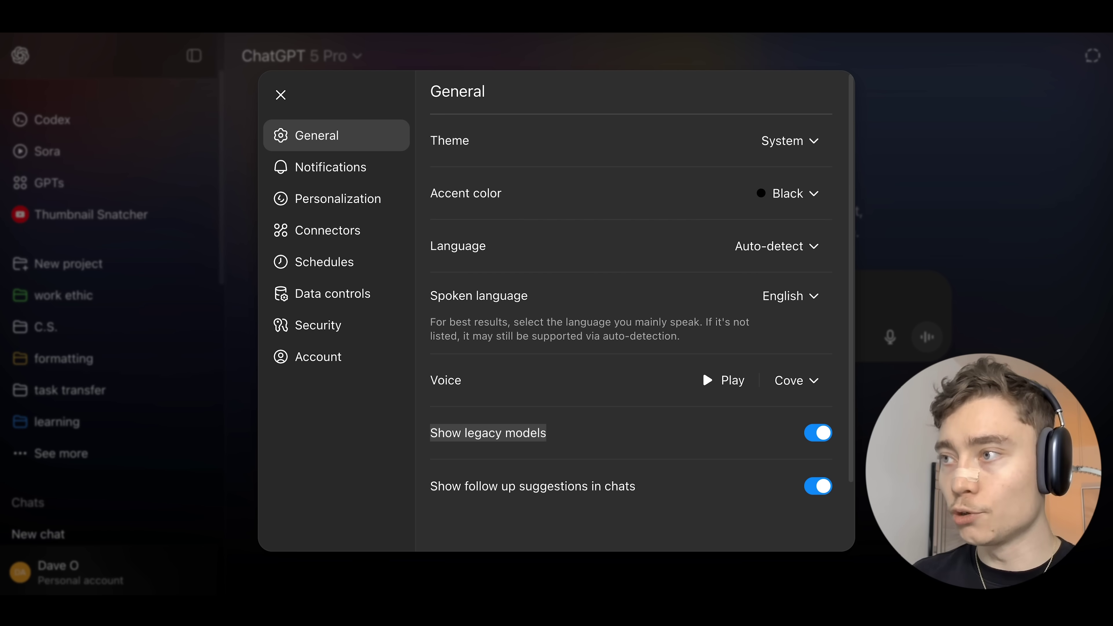
key(Escape)
Browse the model list and its legacy models while keeping GPT-5 Pro selected.
click(326, 61)
mouse_move(299, 226)
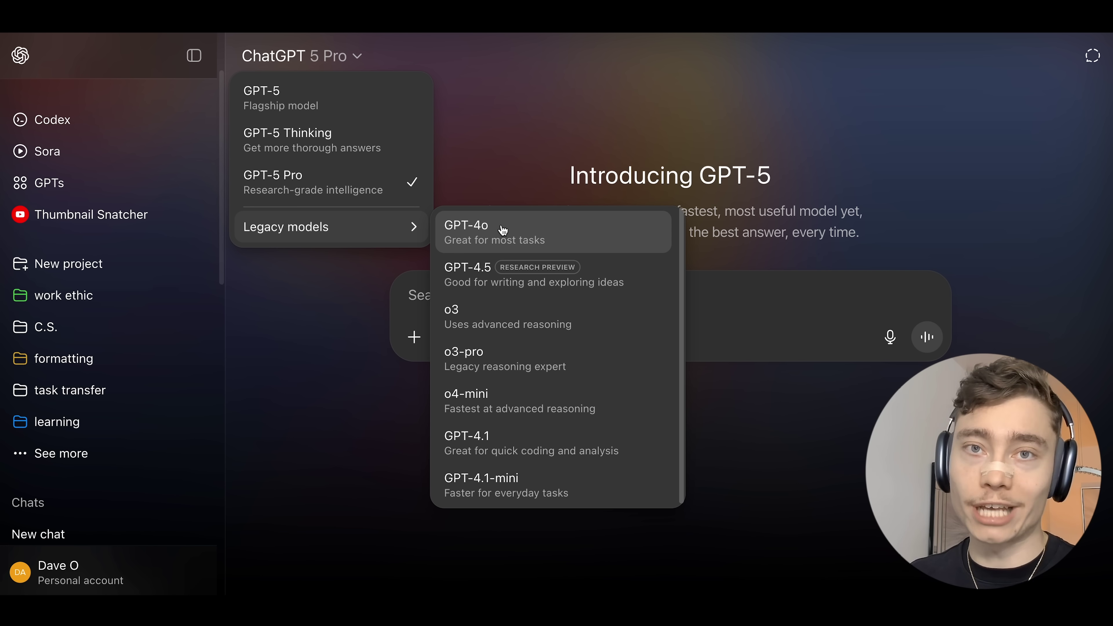
click(454, 142)
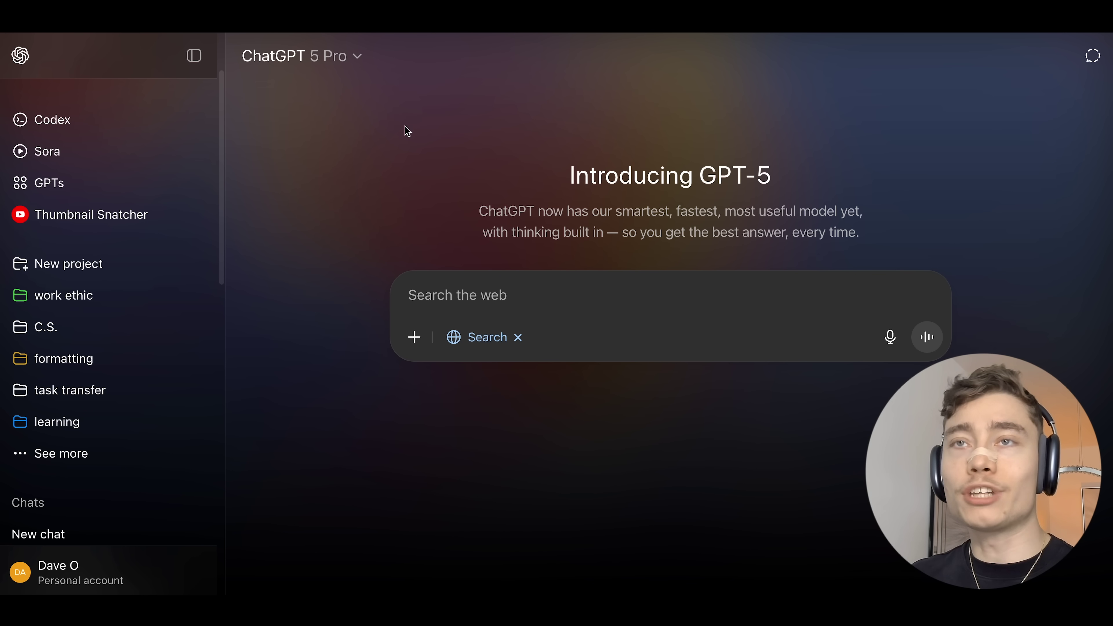
click(336, 59)
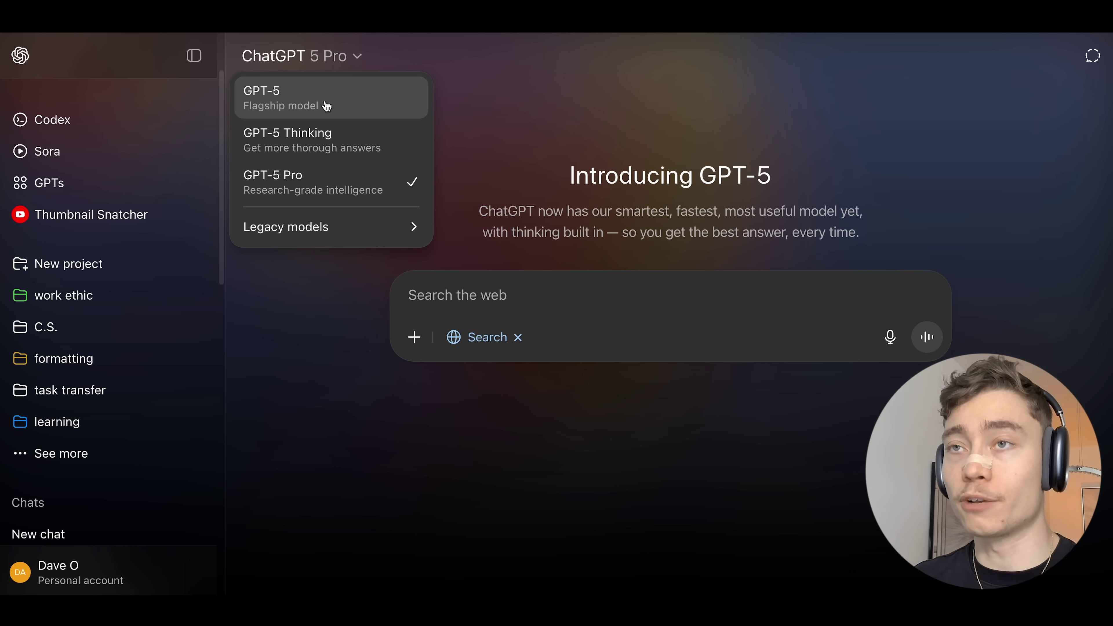
Scroll the OpenAI ChatGPT pricing page down to the Free, Plus and Pro plan cards.
key(Escape)
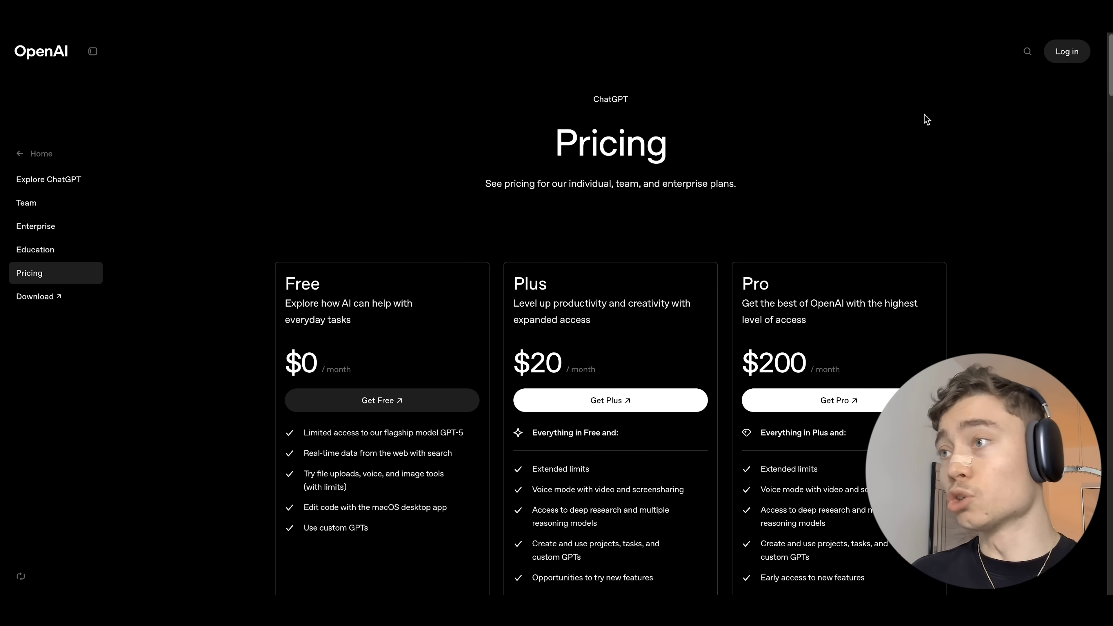
scroll(942, 125, down, 5)
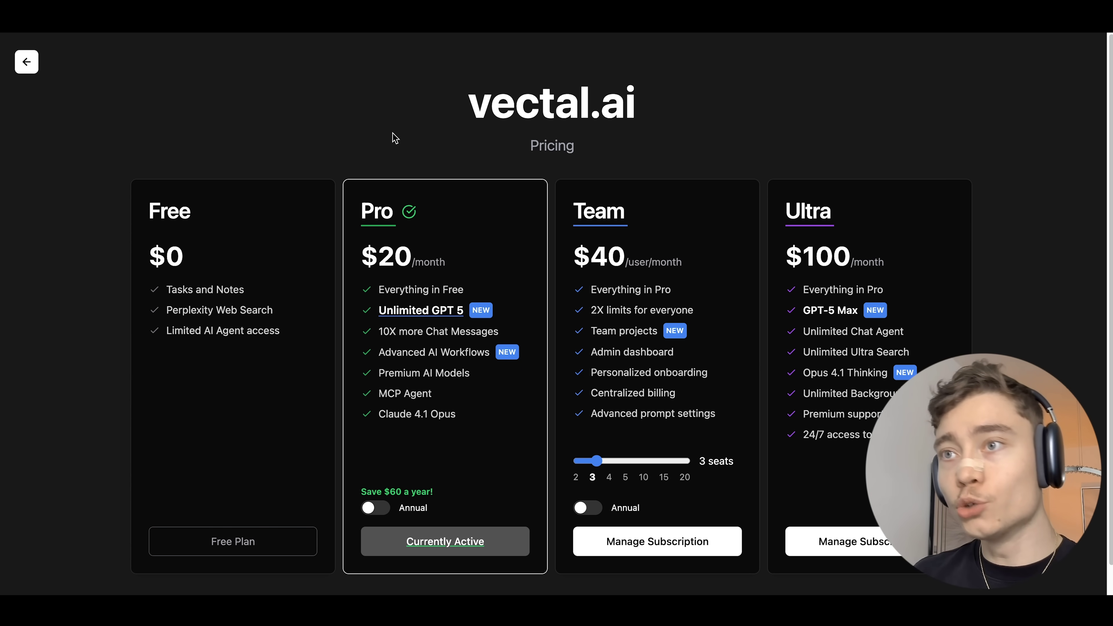
Review vectal.ai's pricing cards, including the $20 Pro plan with Unlimited GPT 5, and its model selector.
drag(431, 264, 313, 253)
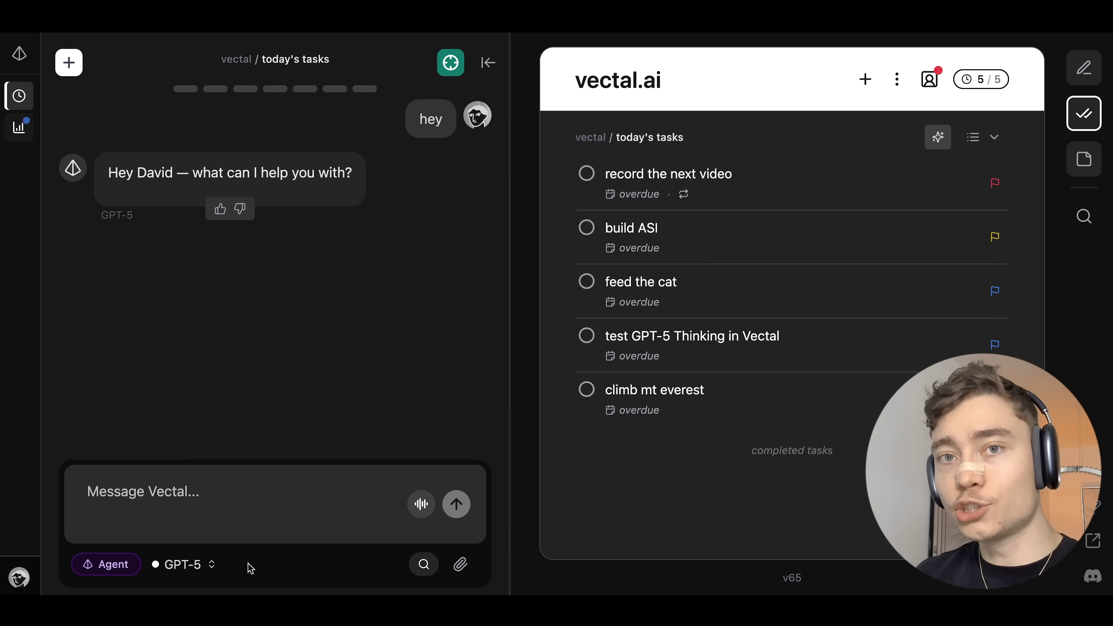
click(184, 565)
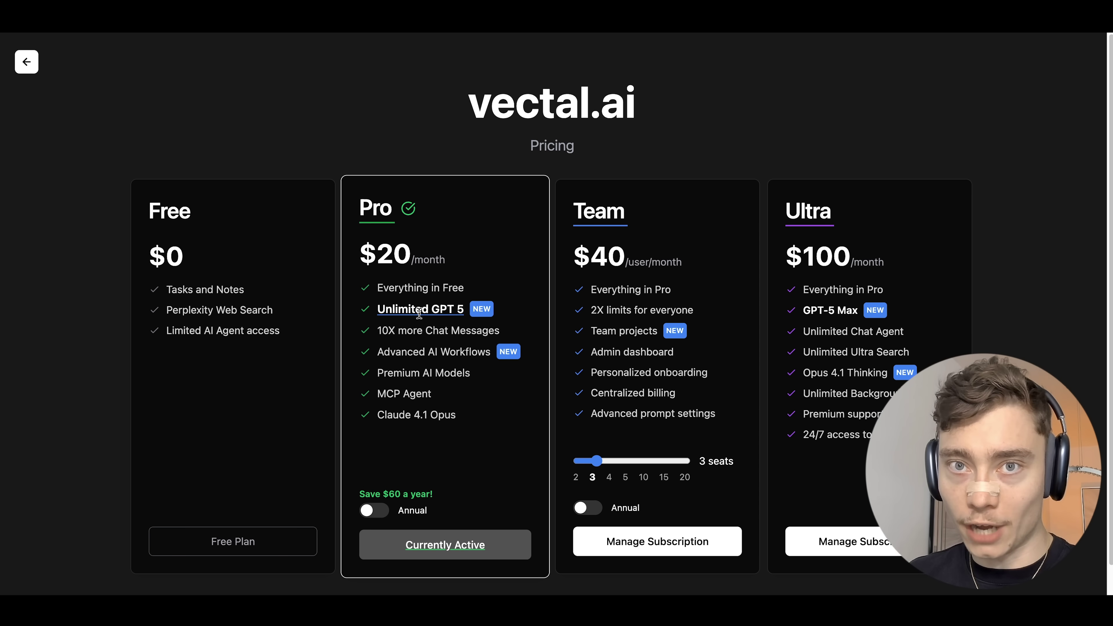
drag(449, 107, 693, 109)
click(686, 111)
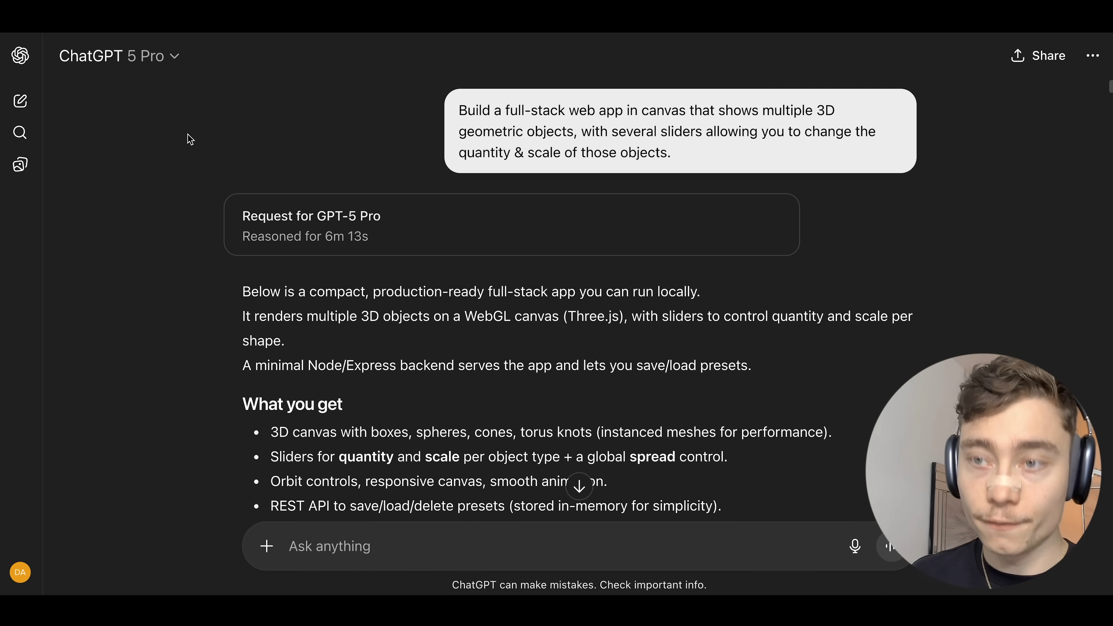
Set page zoom to 150%, read through GPT-5 Pro's 3D objects app reply, and copy it.
key(ctrl+minus)
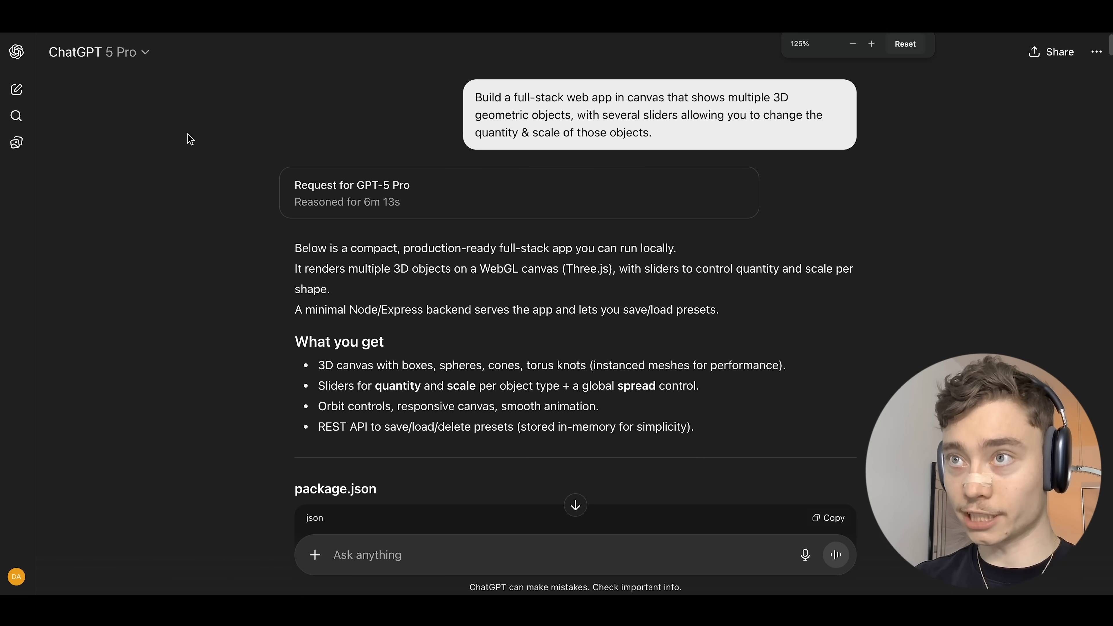
key(ctrl+plus)
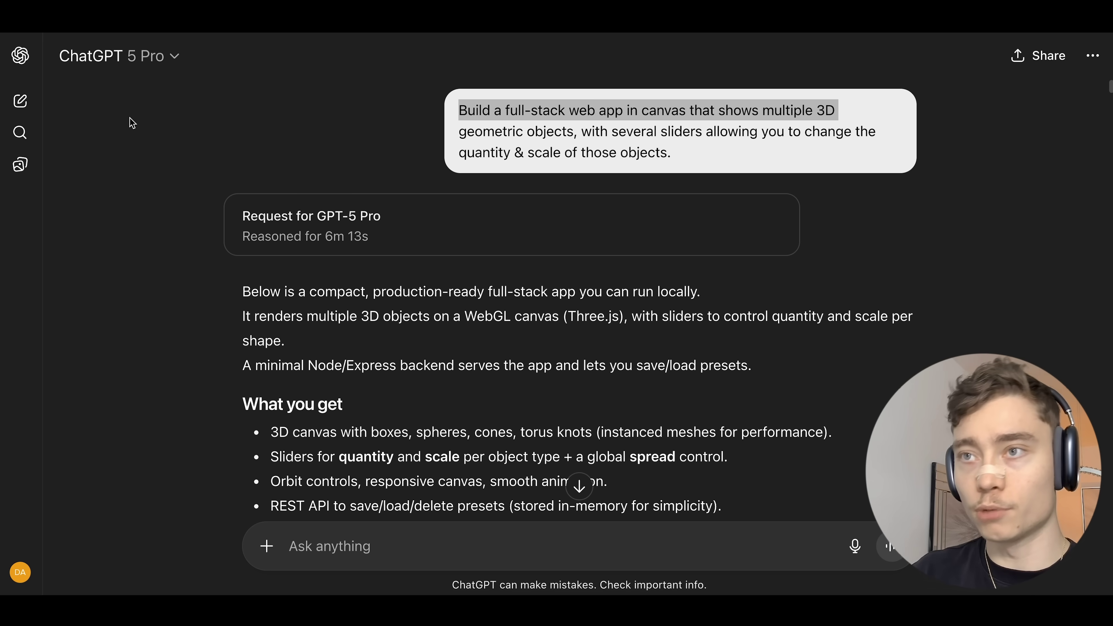
scroll(144, 140, down, 5)
scroll(144, 135, down, 20)
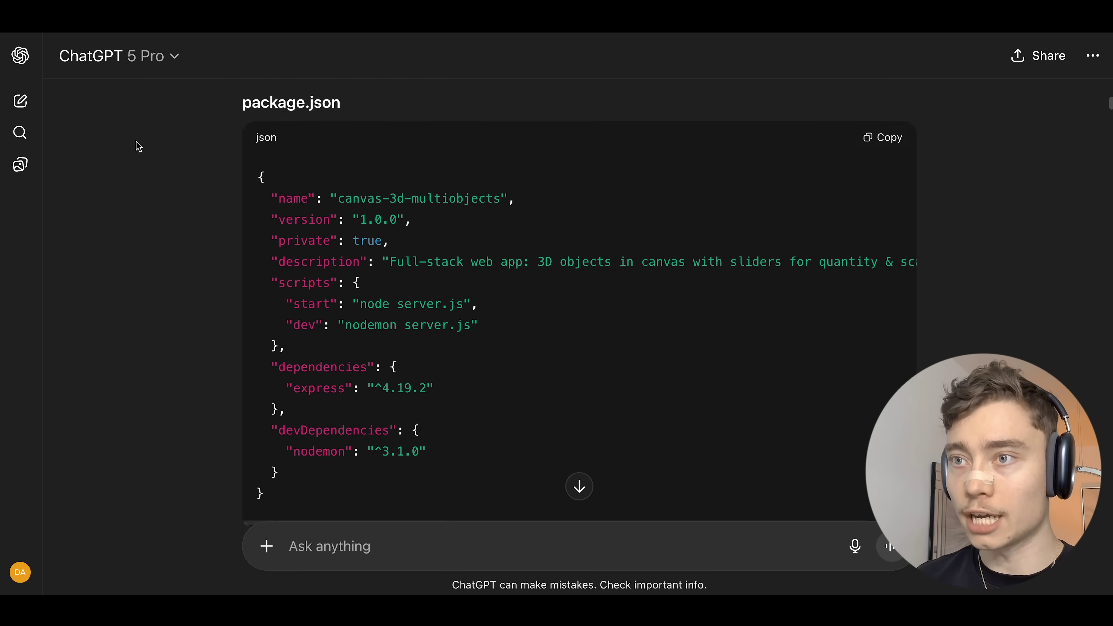
scroll(164, 139, down, 20)
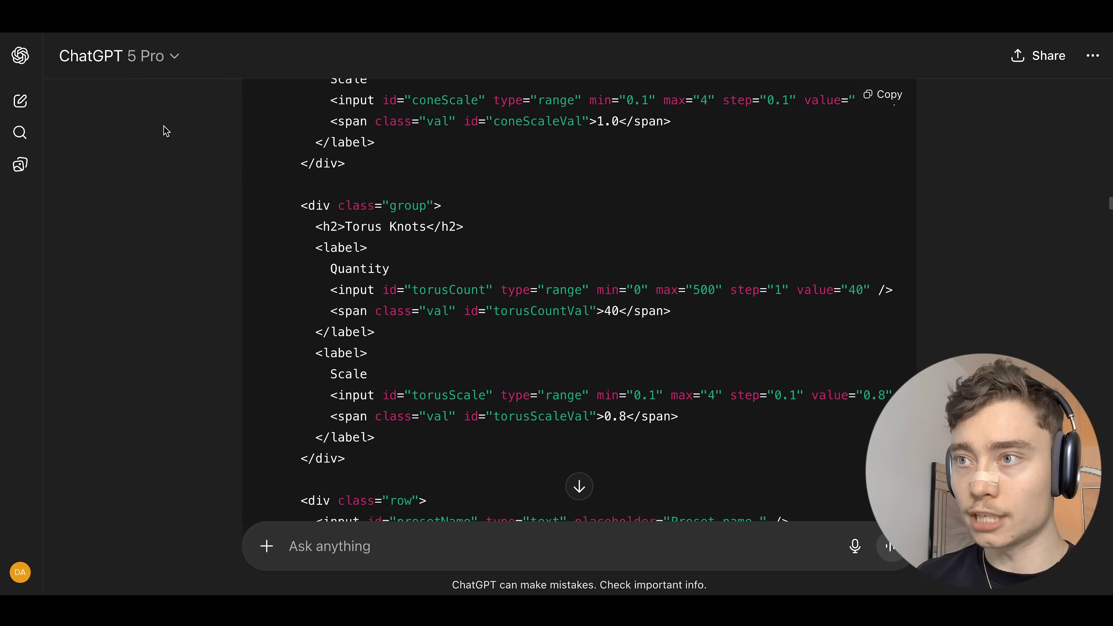
scroll(172, 130, down, 20)
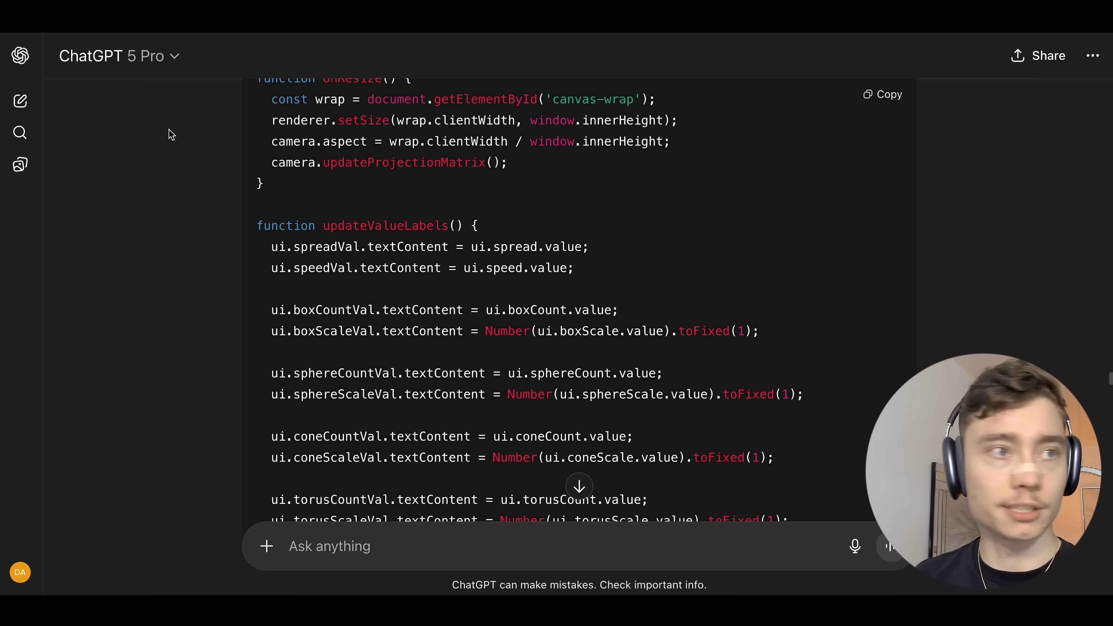
scroll(195, 277, down, 2)
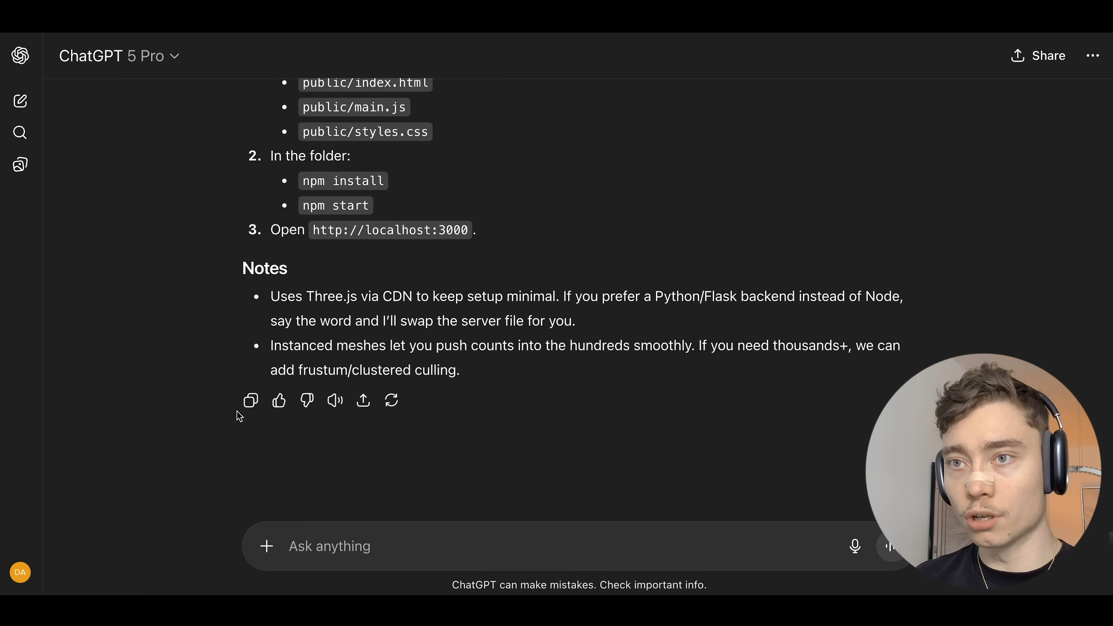
click(249, 399)
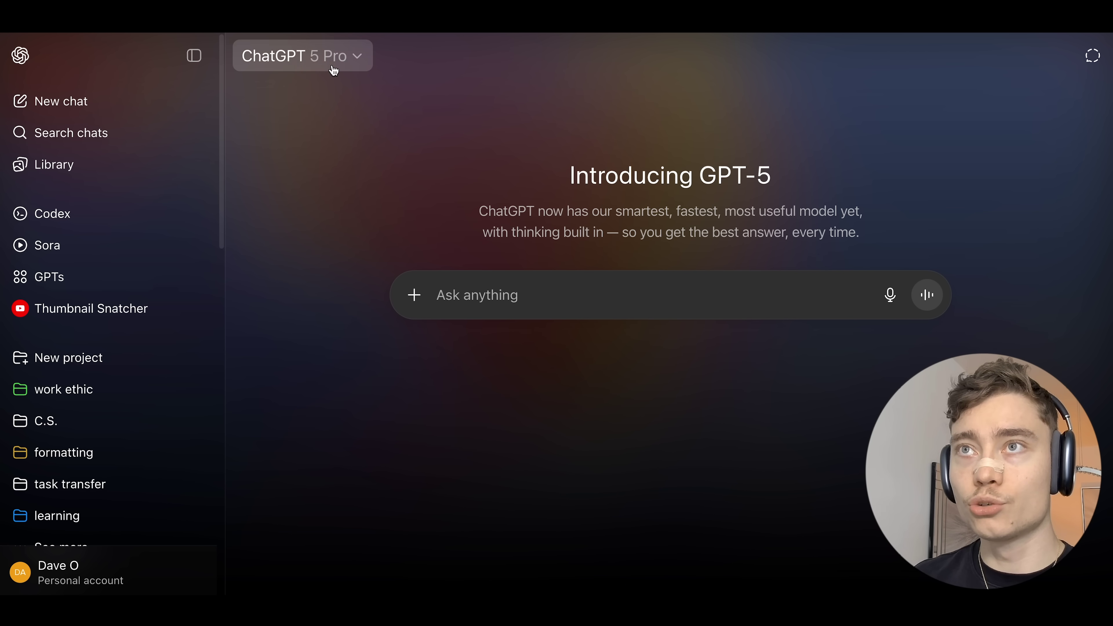
Hide the sidebar and turn on Canvas mode for the new message.
click(195, 56)
click(267, 295)
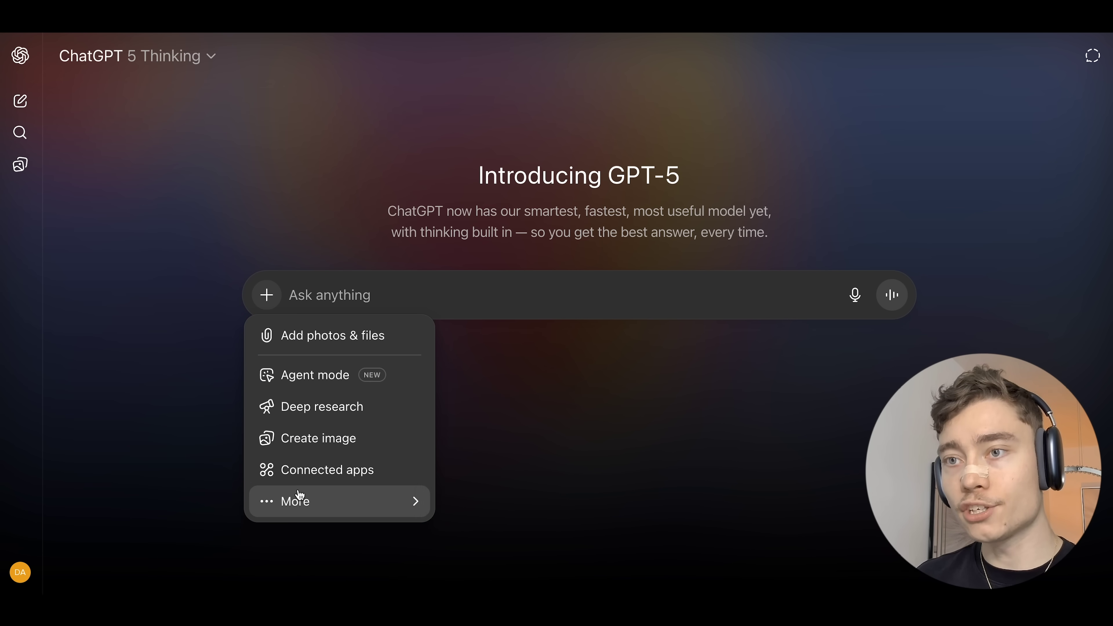
mouse_move(293, 500)
click(450, 469)
Send the pasted reply in <code> tags with 'visualize this in canvas for me', then run the preview.
text(<code>)
key(shift+Return)
key(super+v)
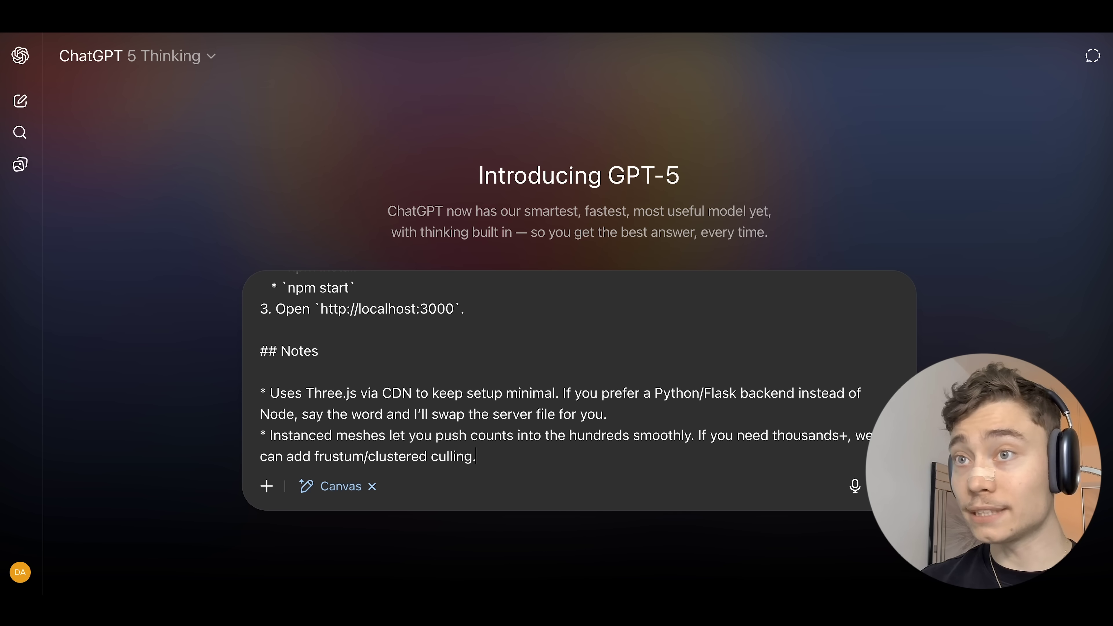
key(shift+Return)
text(</code>  )
text(v)
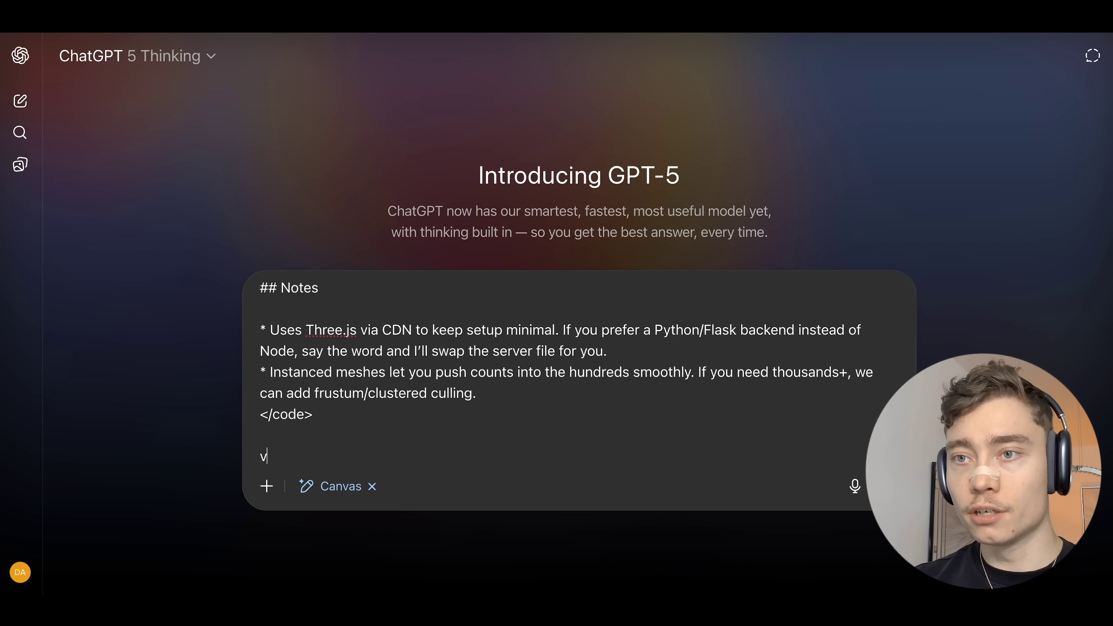
text(isualize this in canva)
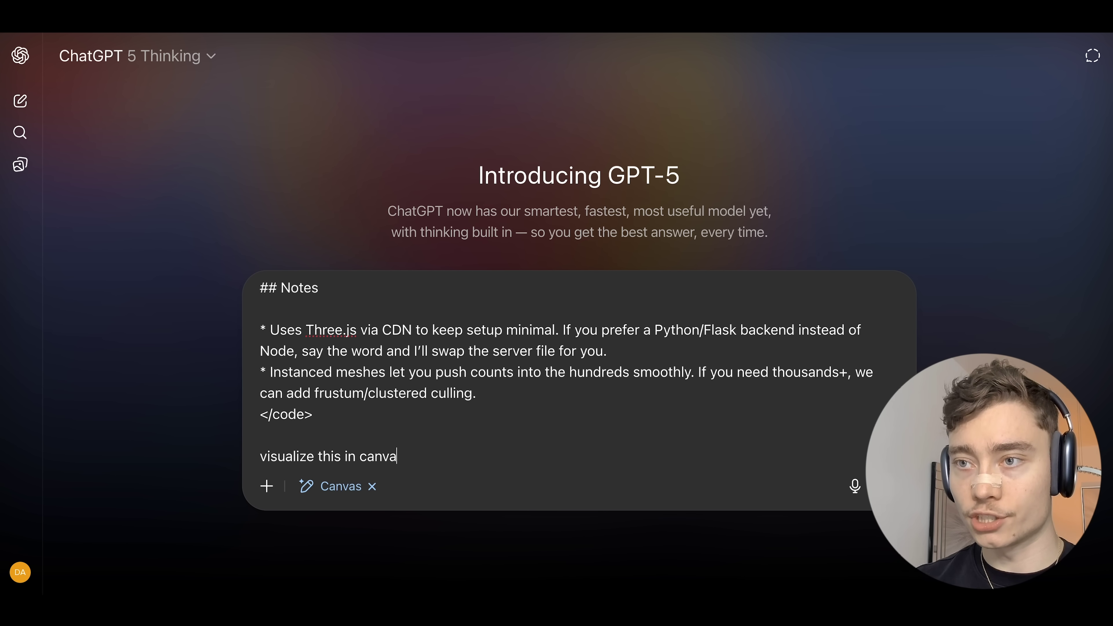
text(s for me)
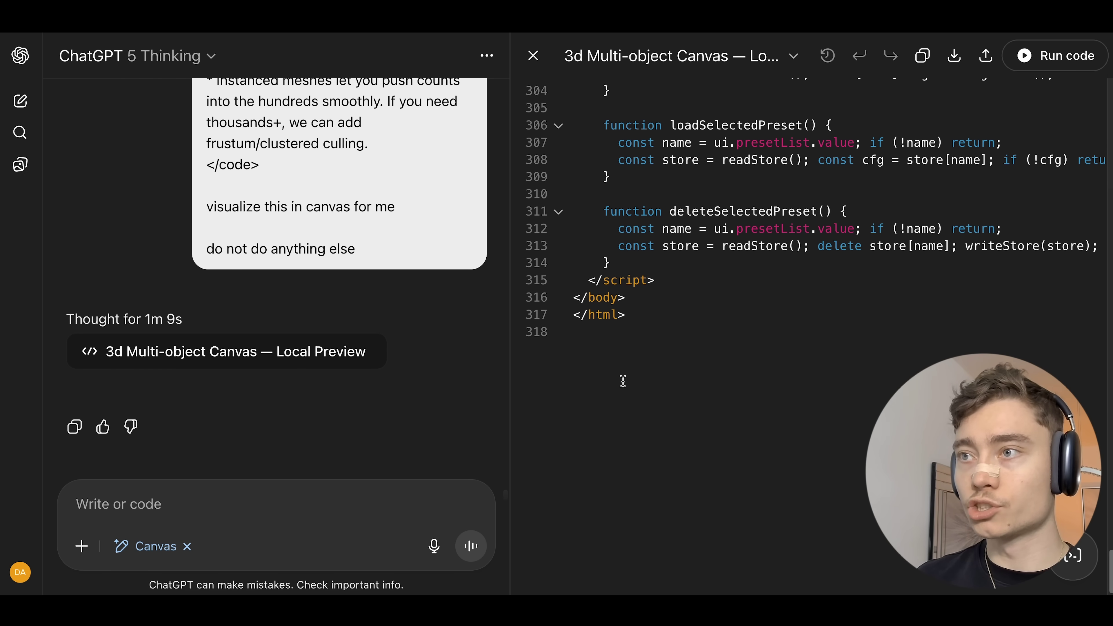
click(1059, 56)
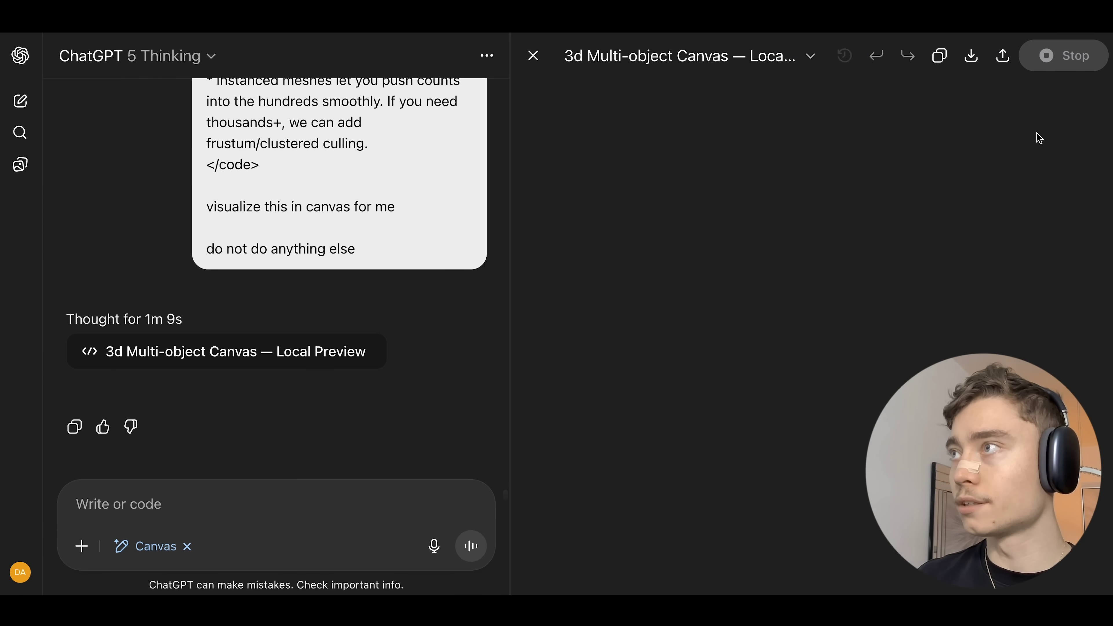